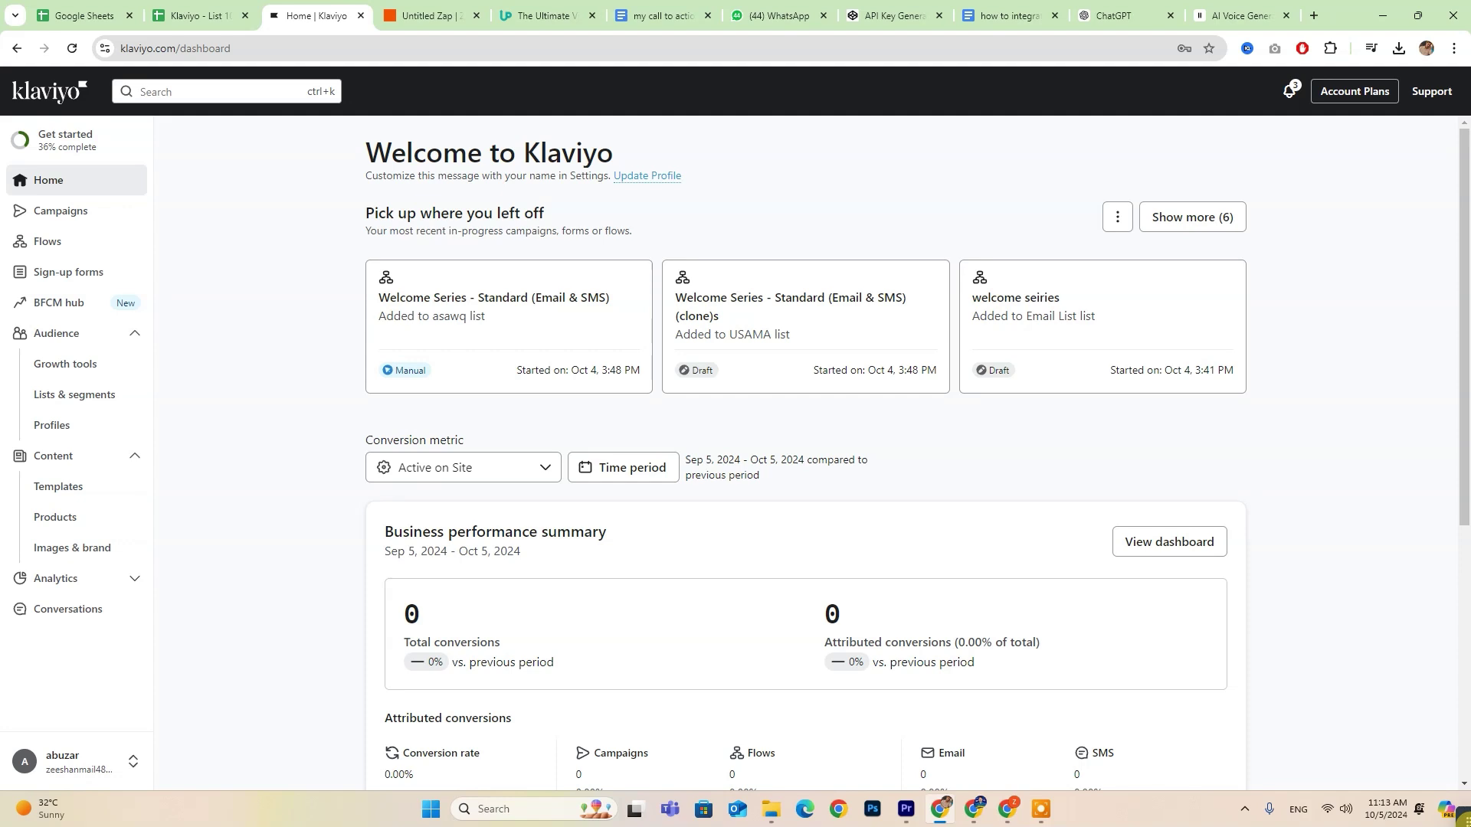
Switch from the Klaviyo dashboard to the Untitled Zap draft in the Zapier editor.
left_click(425, 15)
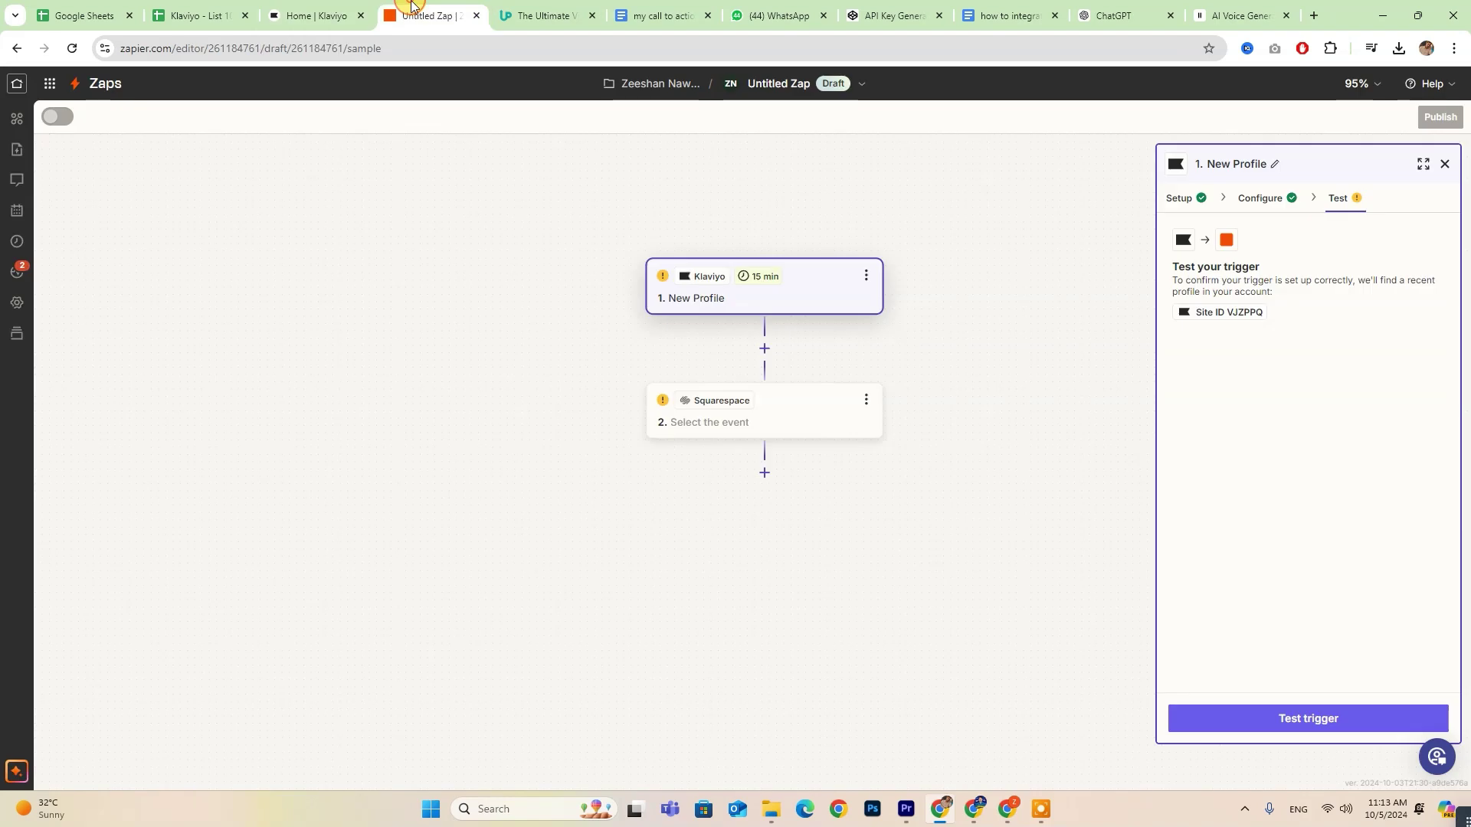
From the Zapier Home page, create a new untitled Zap using the sidebar's Create menu.
left_click(310, 15)
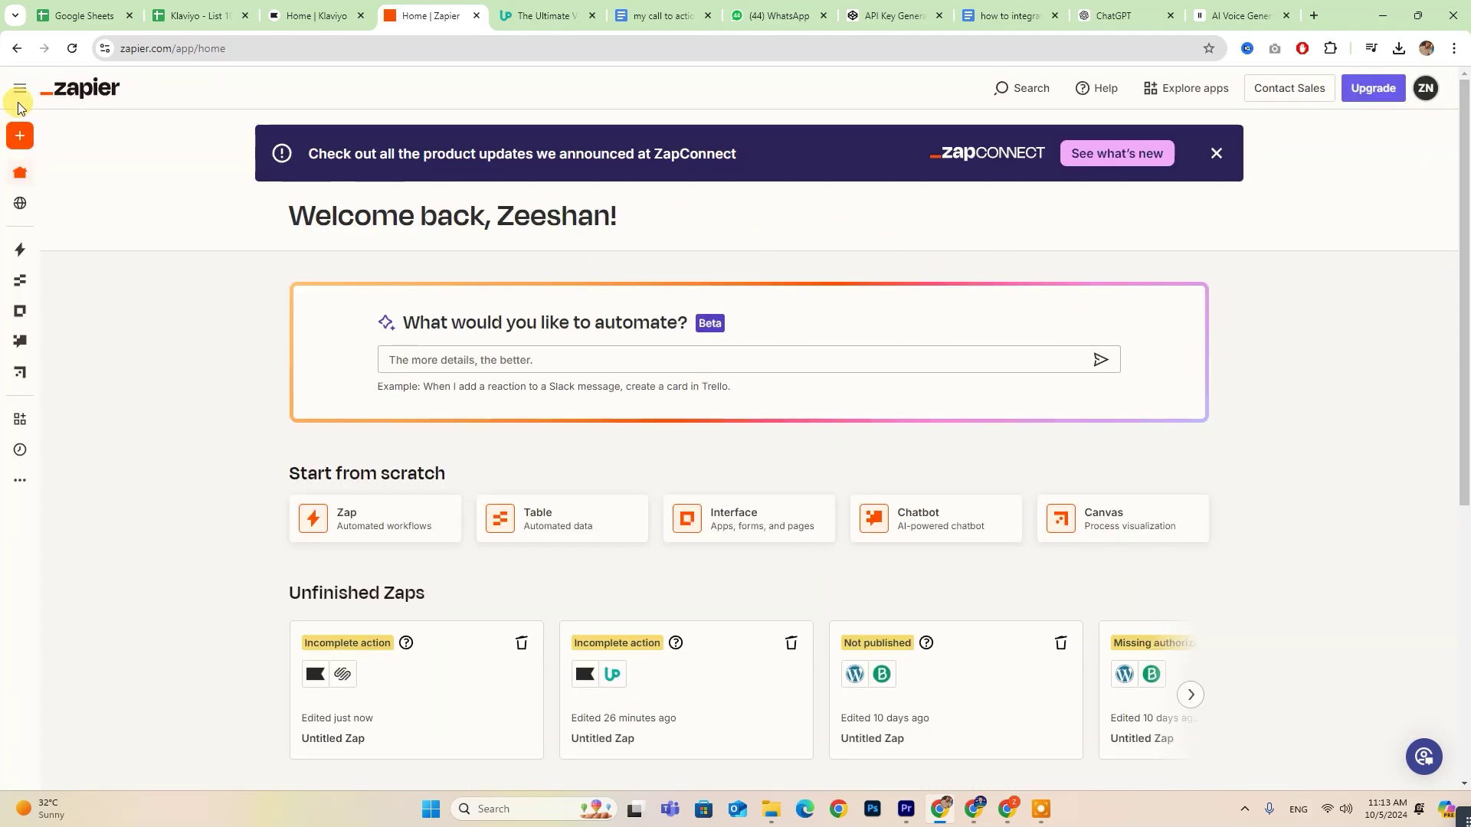
left_click(20, 136)
left_click(46, 135)
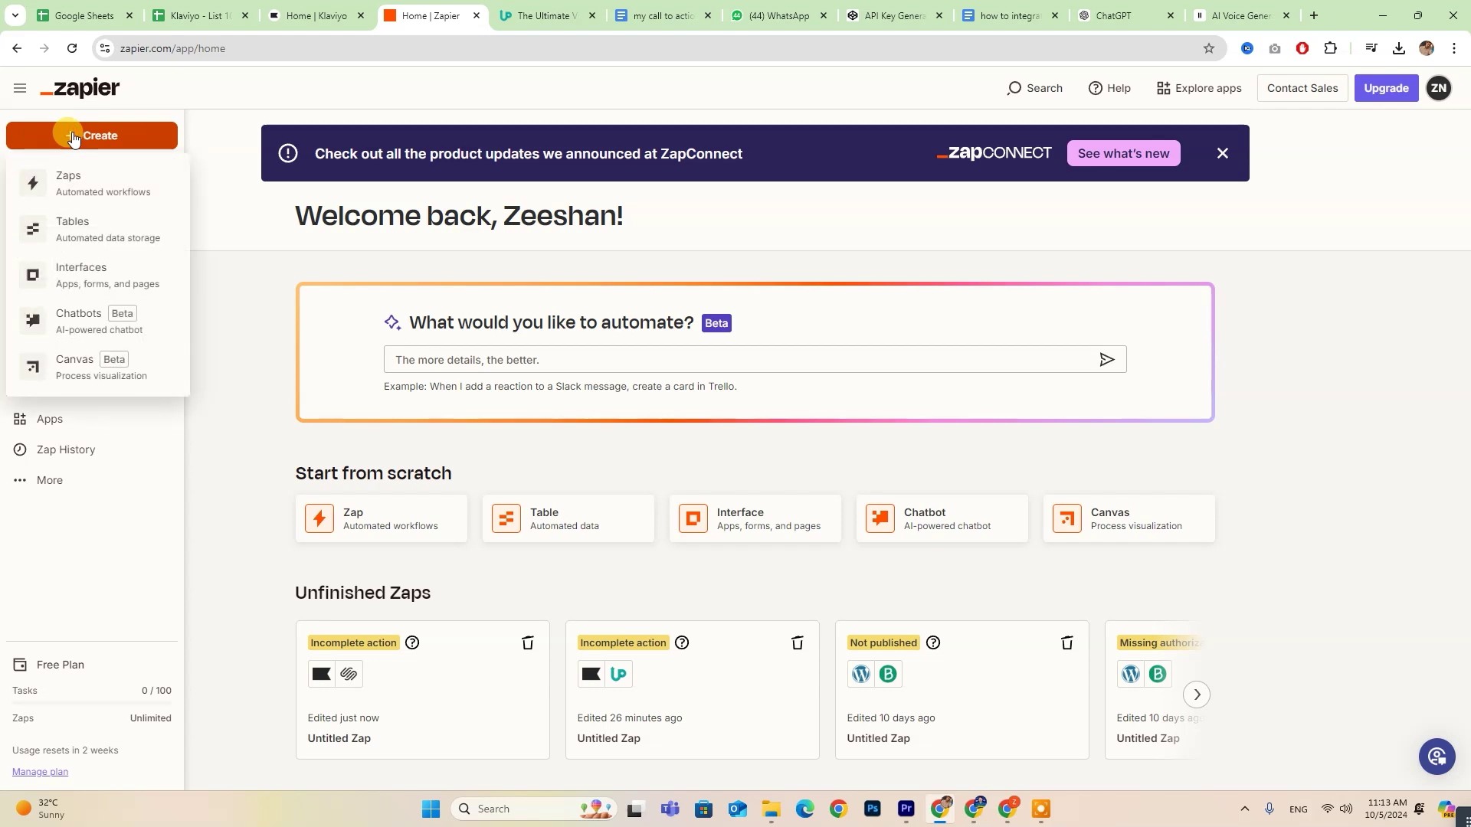
left_click(44, 193)
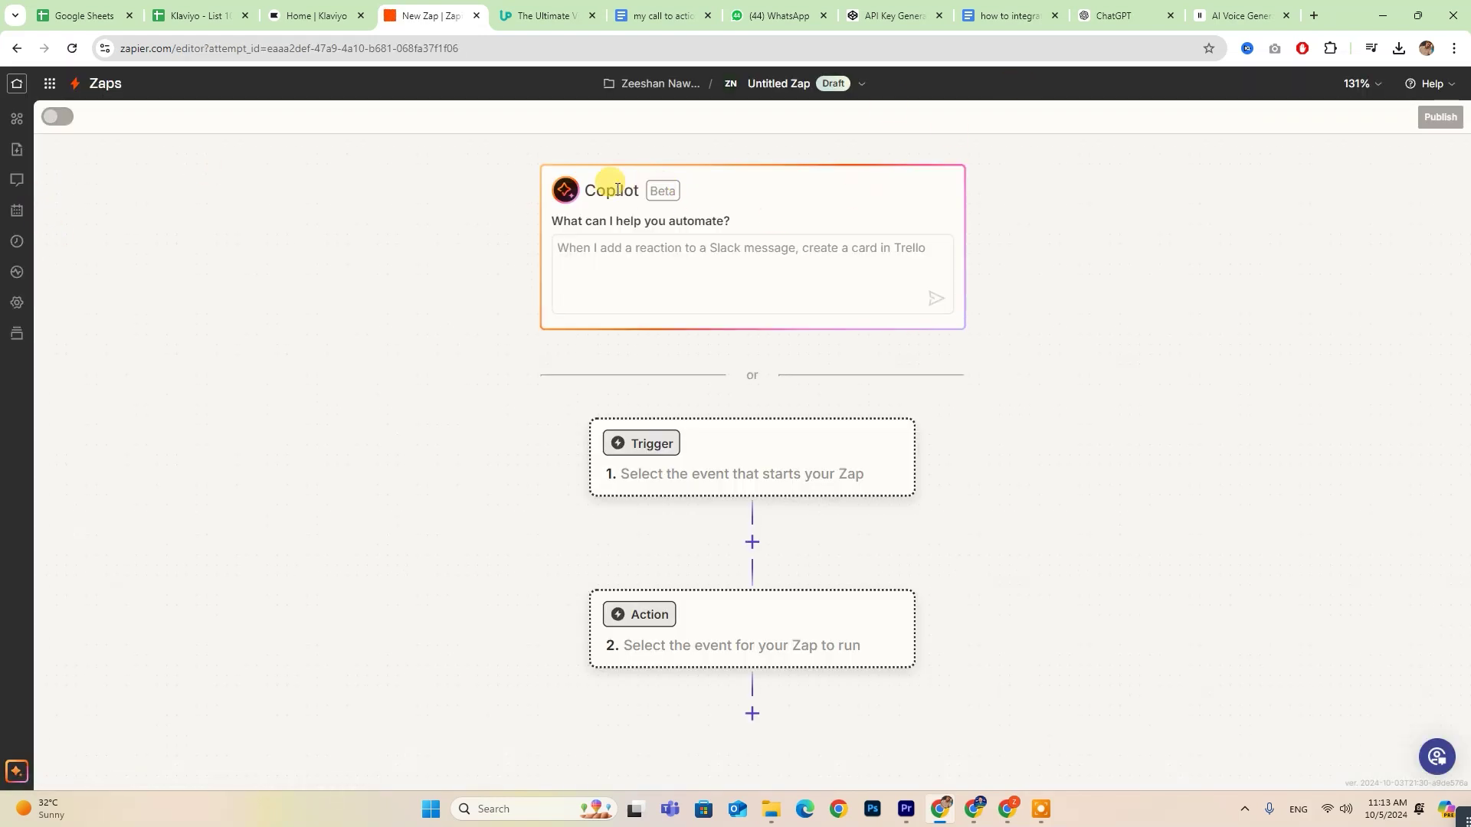
double_click(611, 190)
triple_click(563, 220)
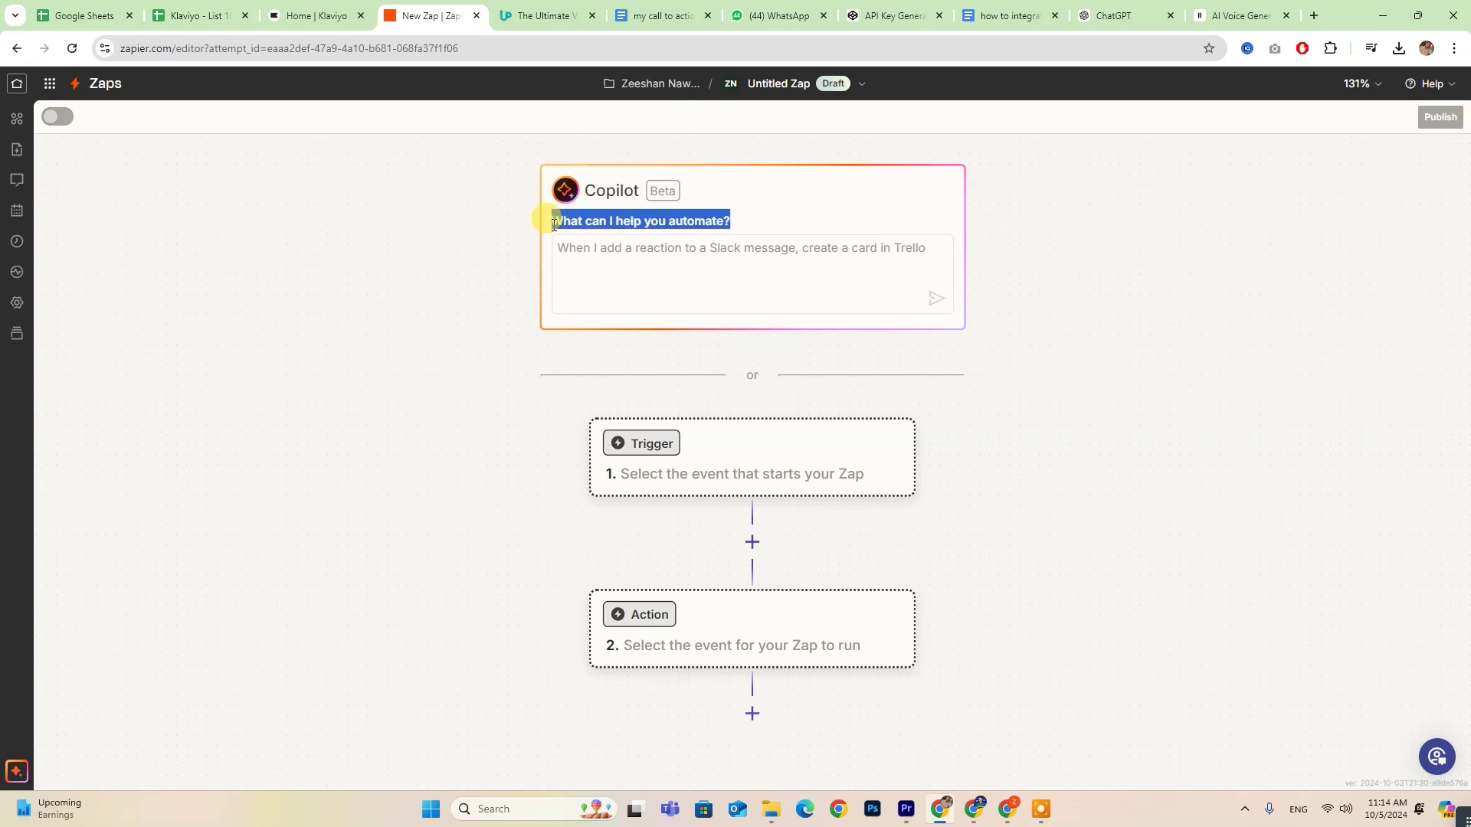
left_click(603, 255)
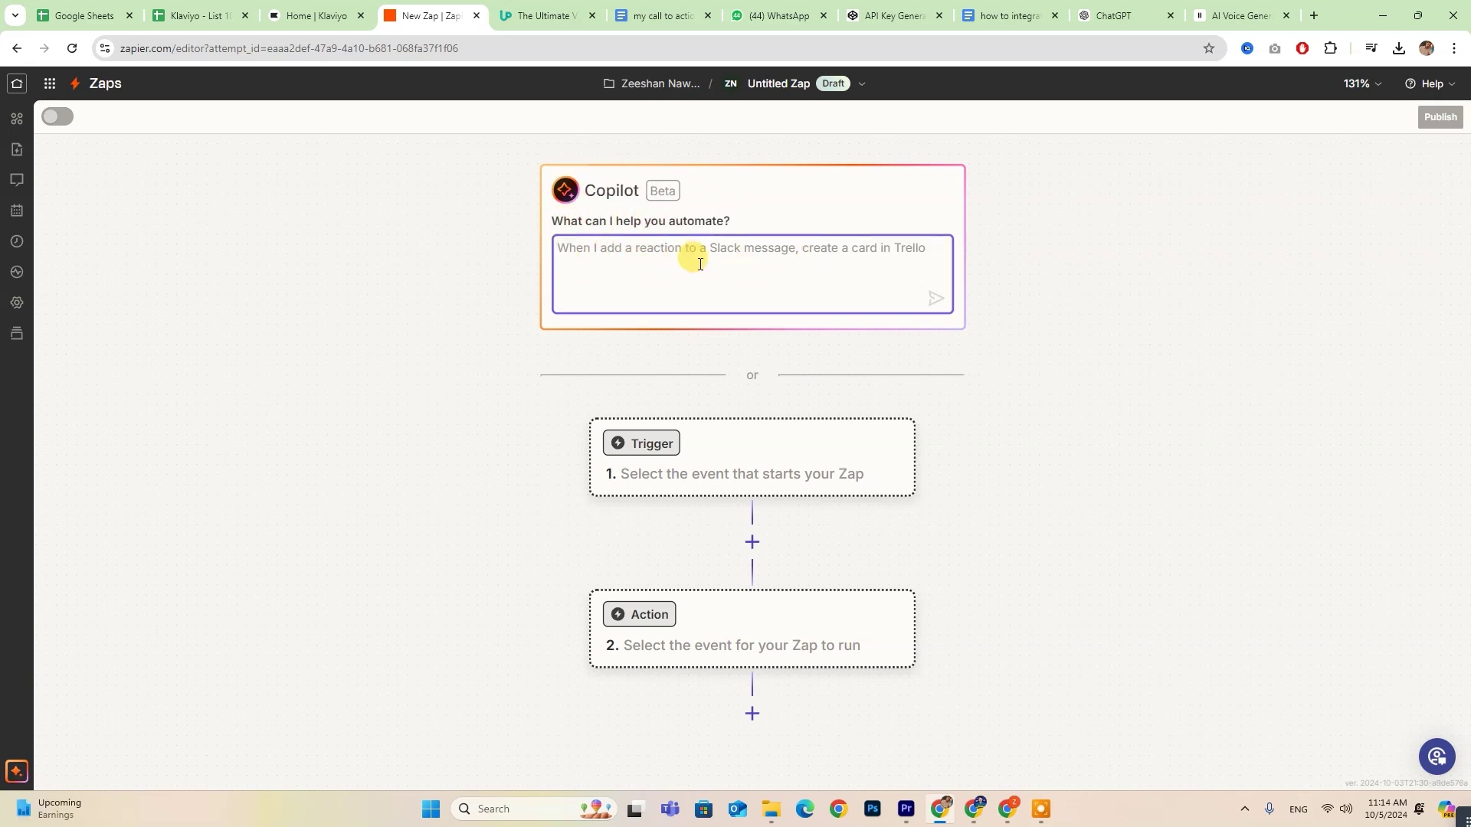
scroll(719, 284, "down", 1)
Choose Klaviyo as the trigger app and Squarespace as the action app.
left_click(715, 394)
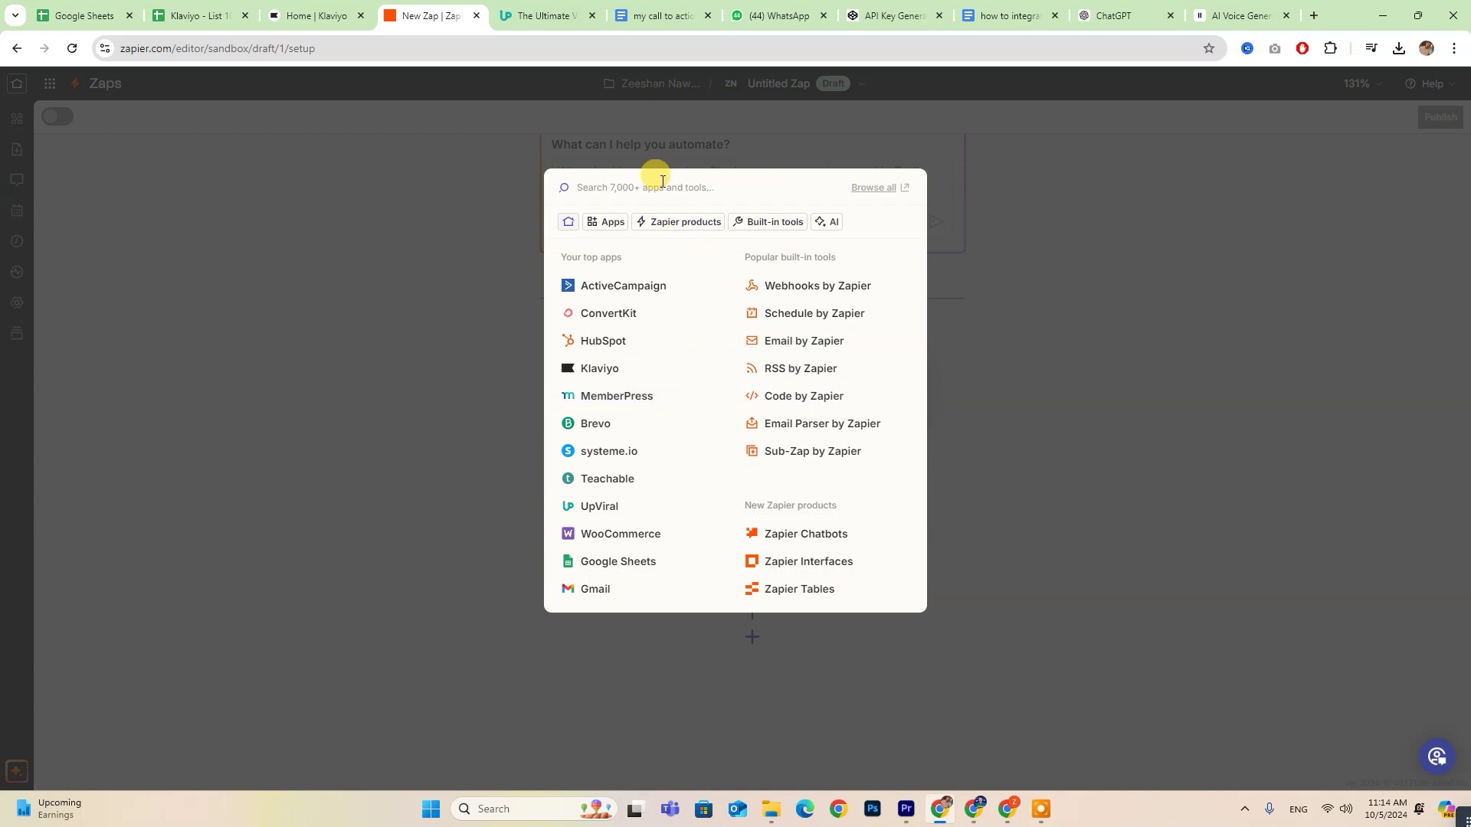
type("what")
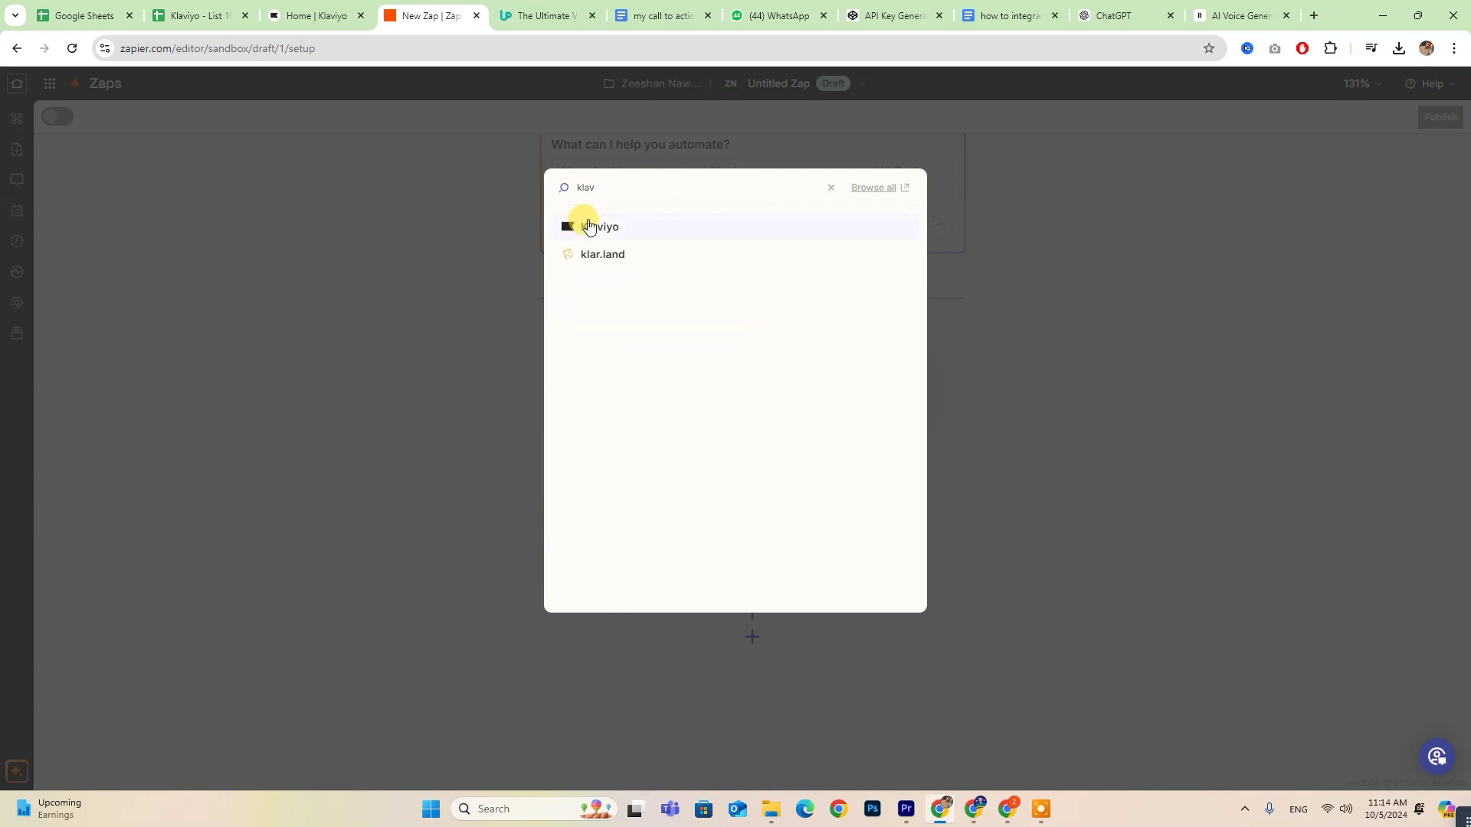
left_click(574, 220)
left_click(722, 526)
type("squ")
left_click(624, 209)
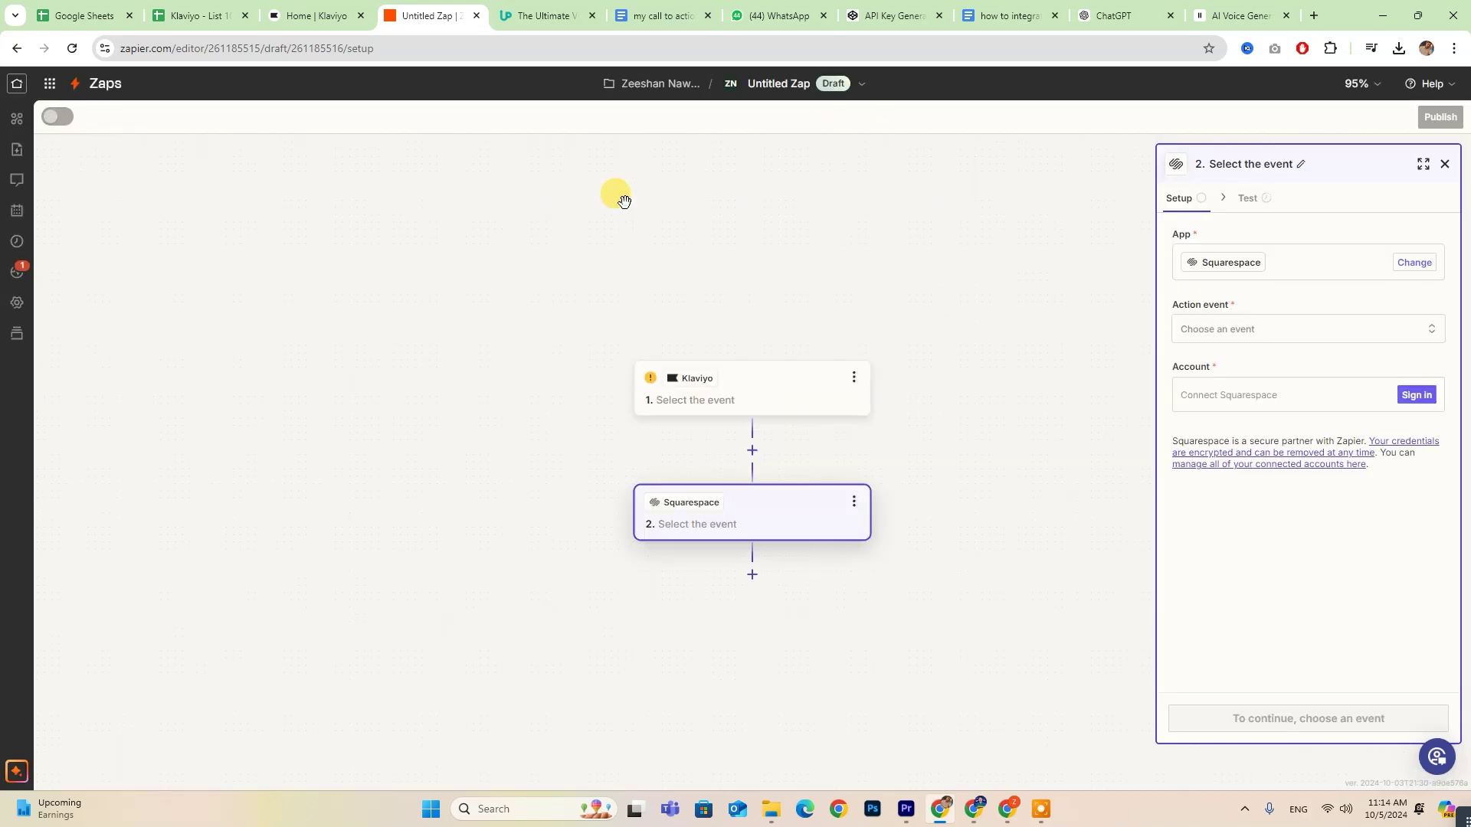
Set the trigger event to New Profile and the action event to API Request (Beta).
left_click(753, 391)
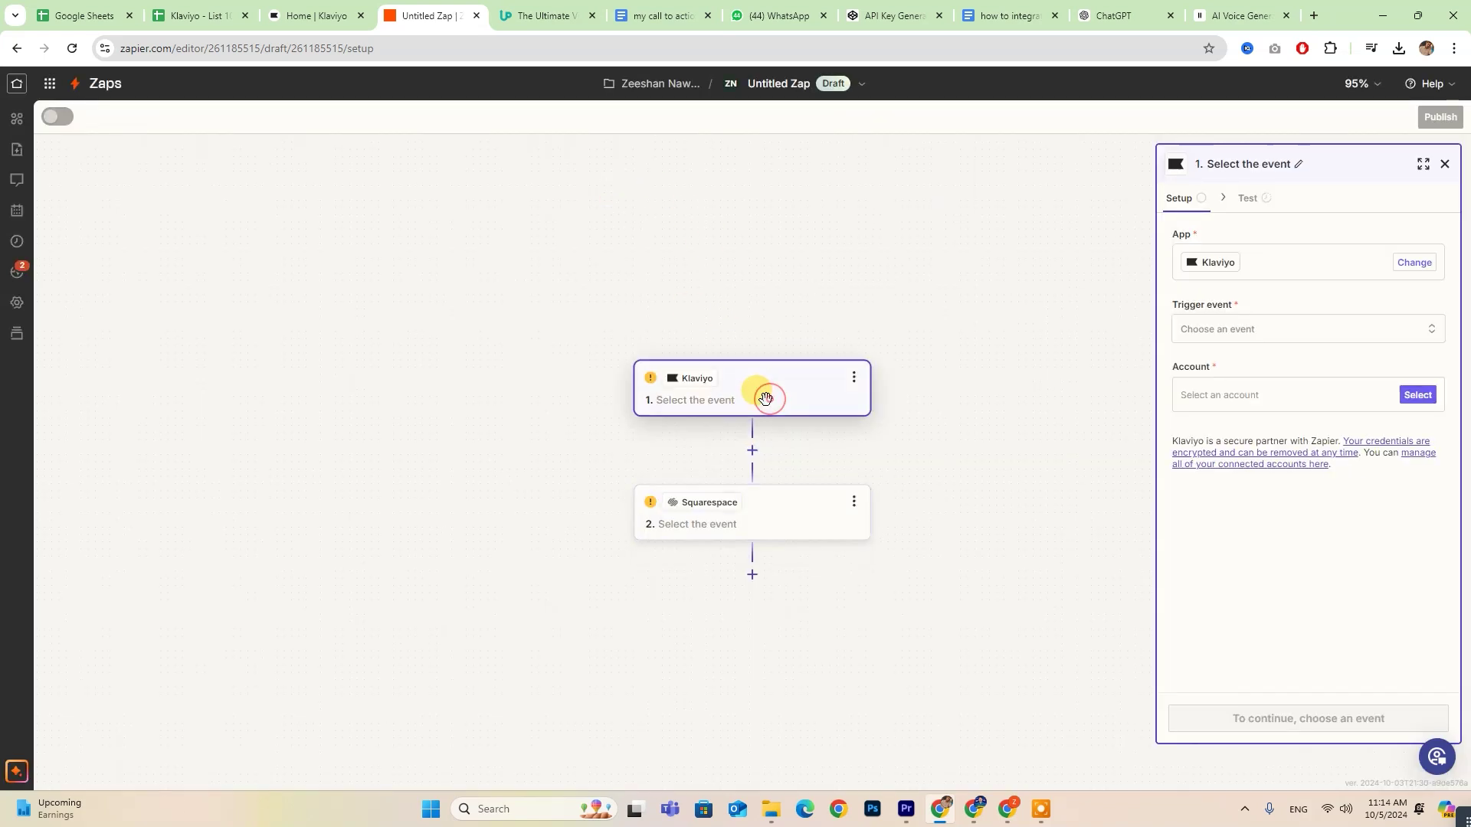
left_click(1306, 329)
left_click(943, 391)
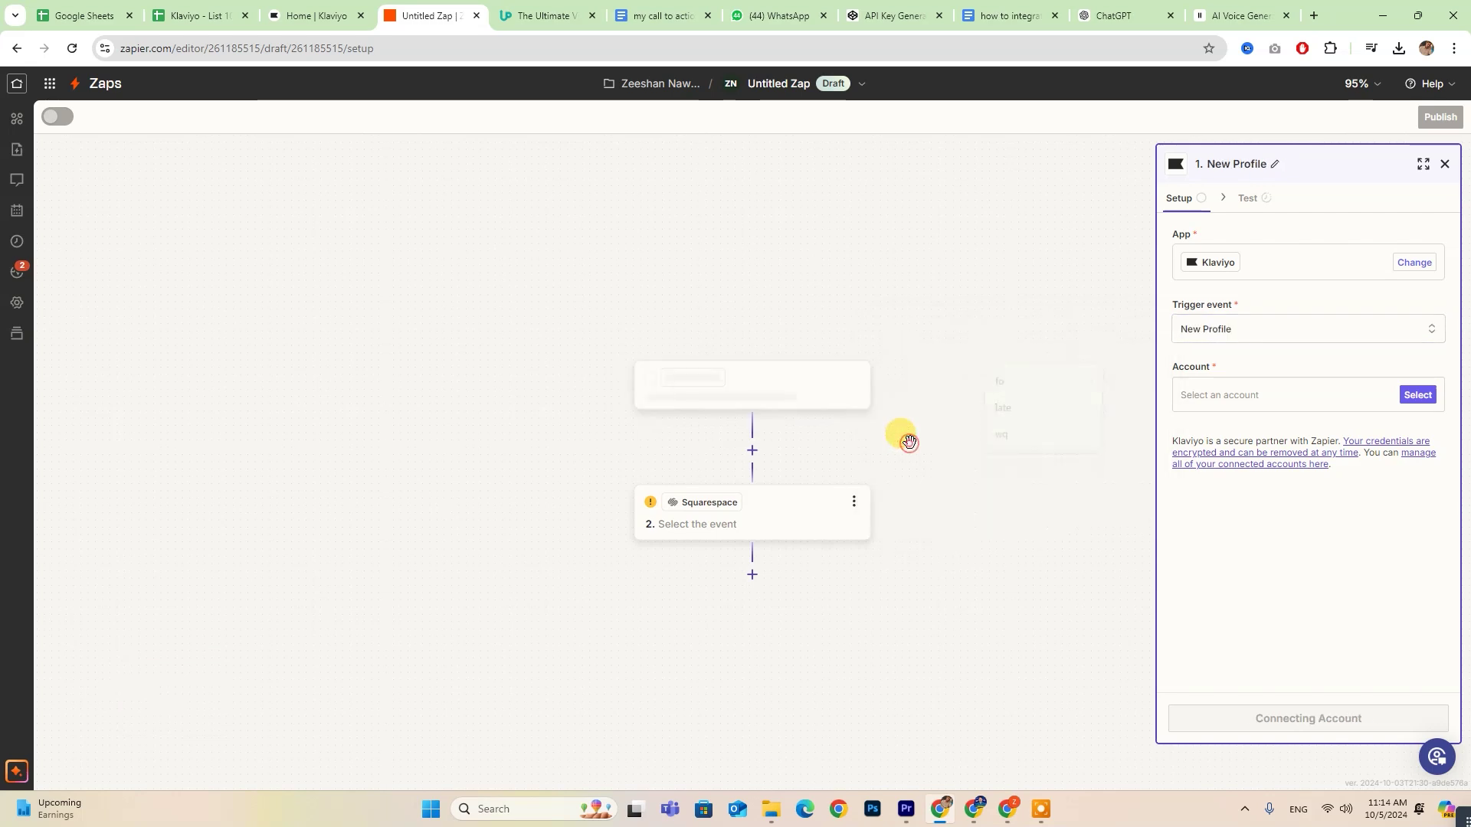
left_click(767, 517)
left_click(1306, 329)
left_click(954, 436)
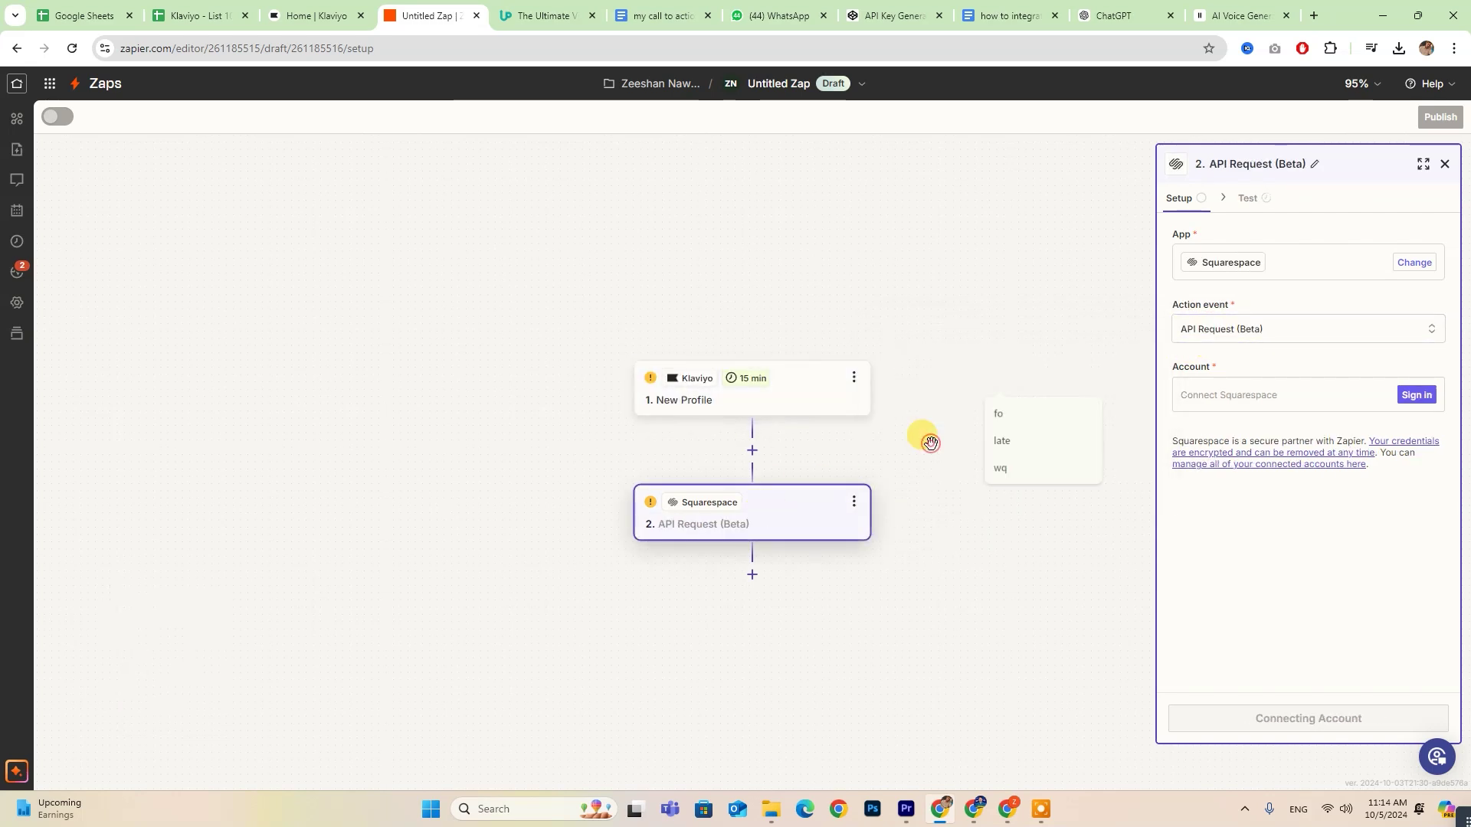
left_click(775, 390)
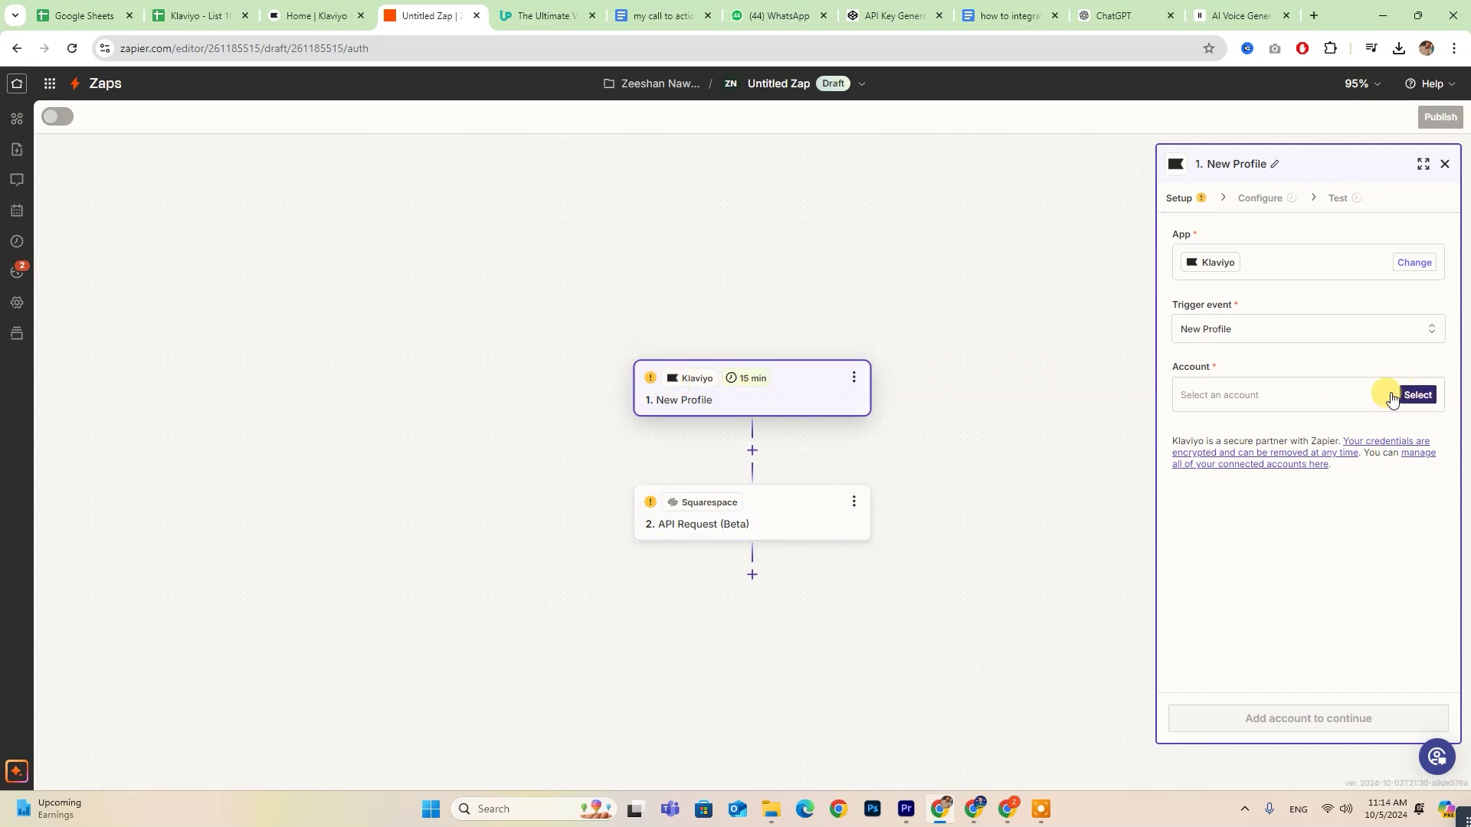
left_click(1417, 394)
Connect a Klaviyo account to the New Profile trigger and move to the Squarespace action.
left_click(1017, 530)
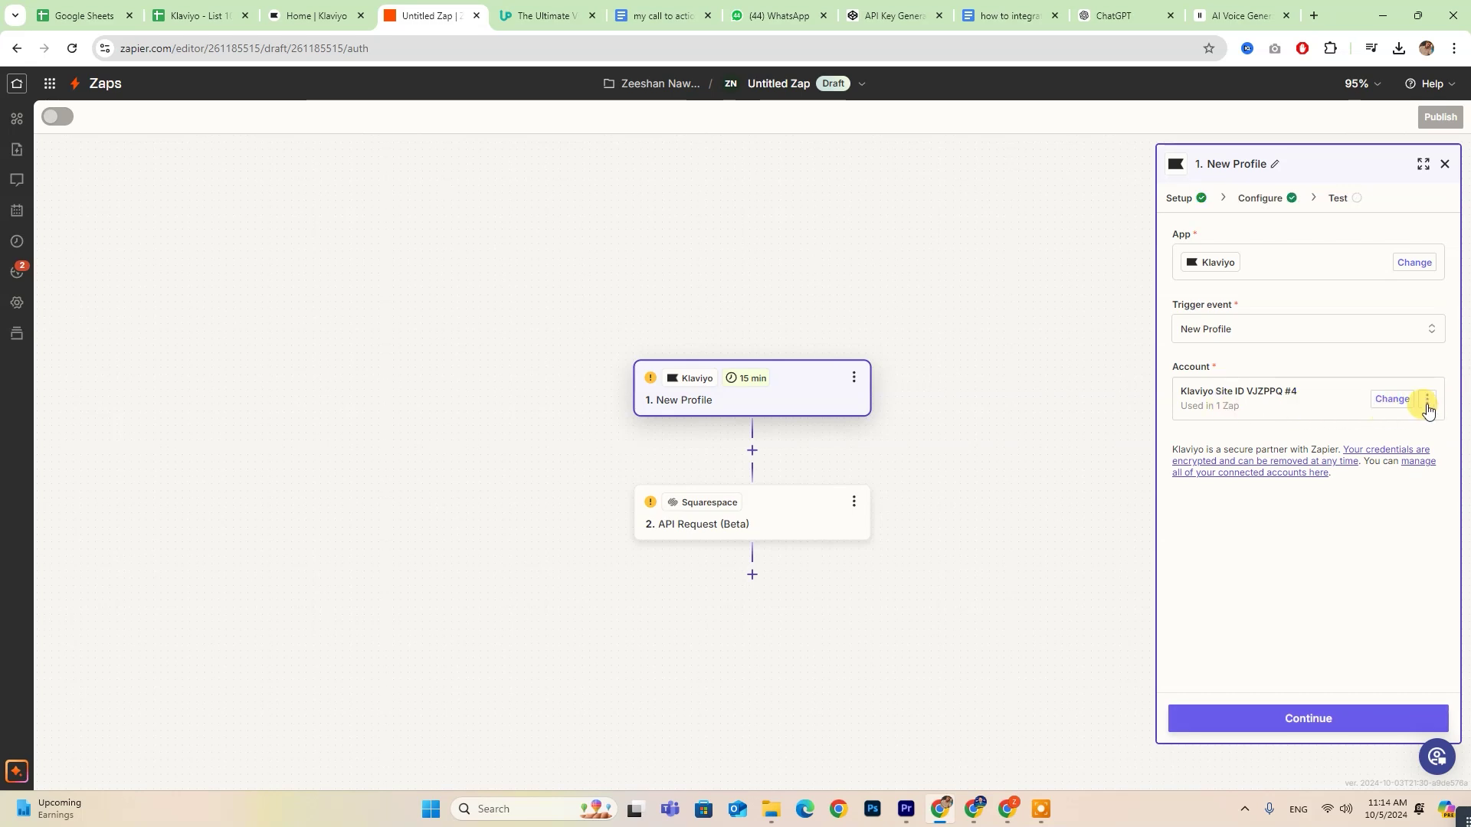
left_click(782, 506)
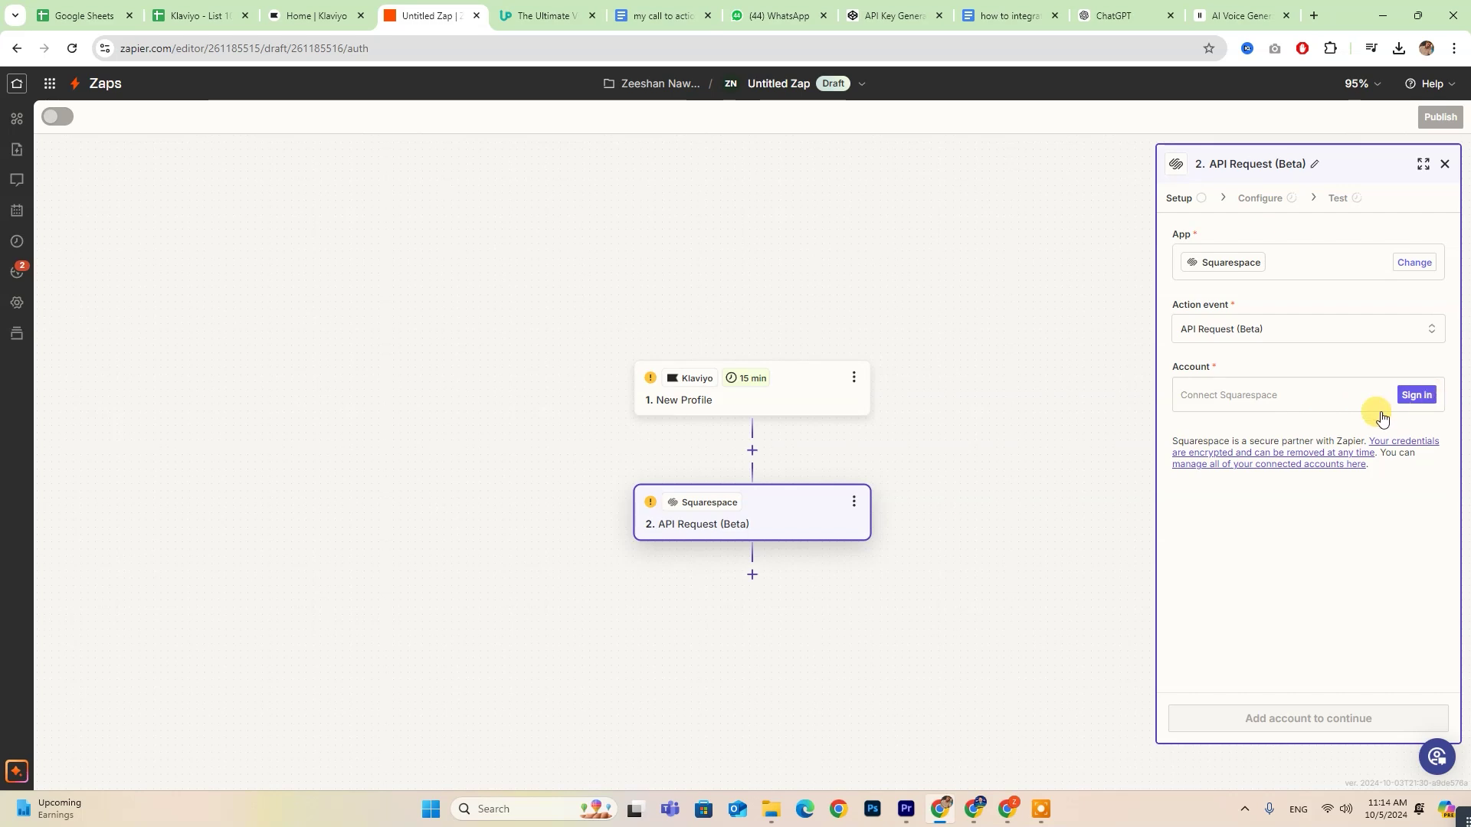
Sign in to Squarespace for the API Request action by pasting the website API key.
left_click(1417, 393)
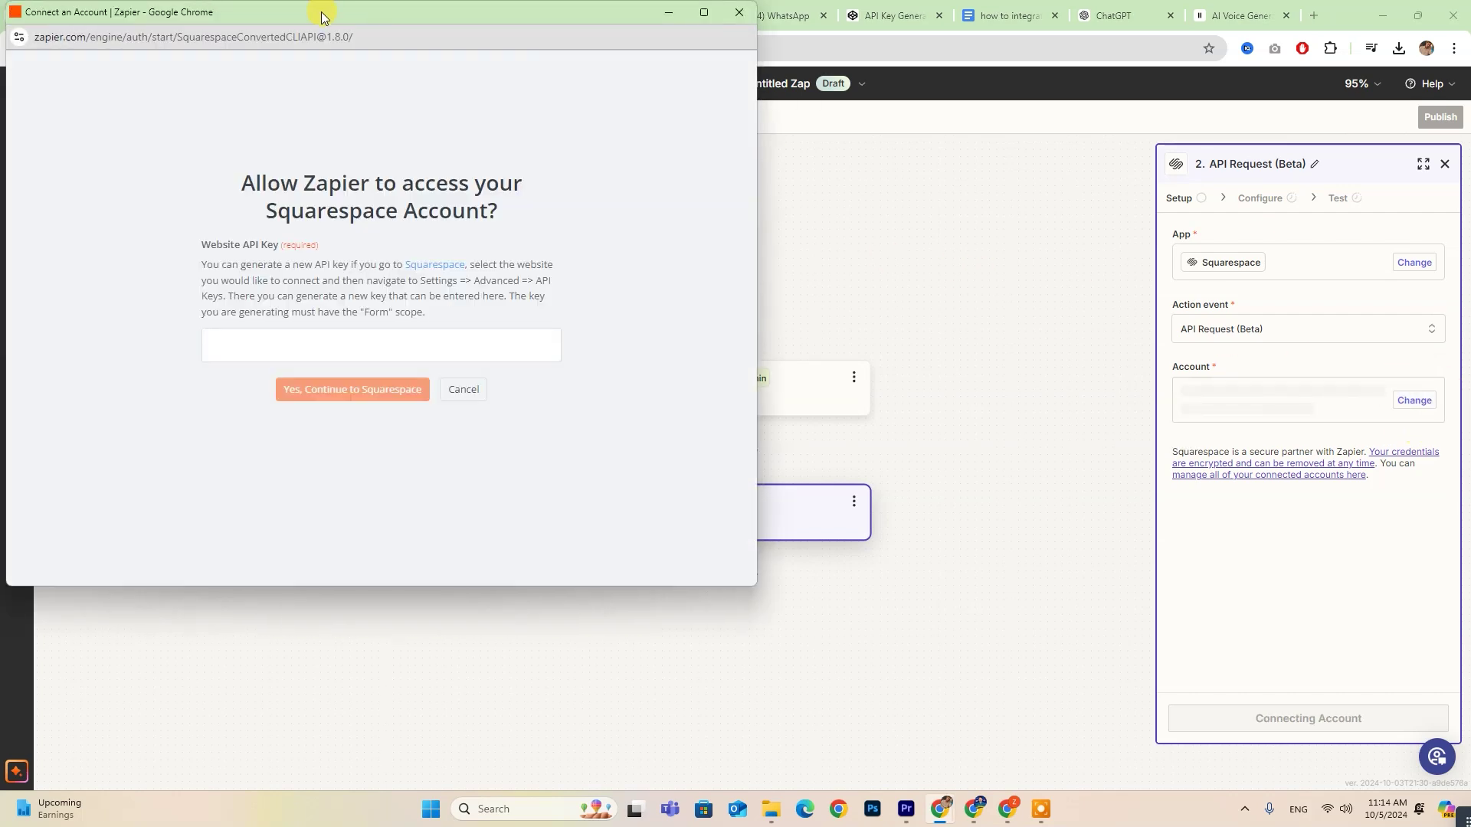
mouse_move(327, 14)
left_mouse_down()
mouse_move(721, 61)
mouse_move(656, 81)
left_mouse_up()
double_click(576, 312)
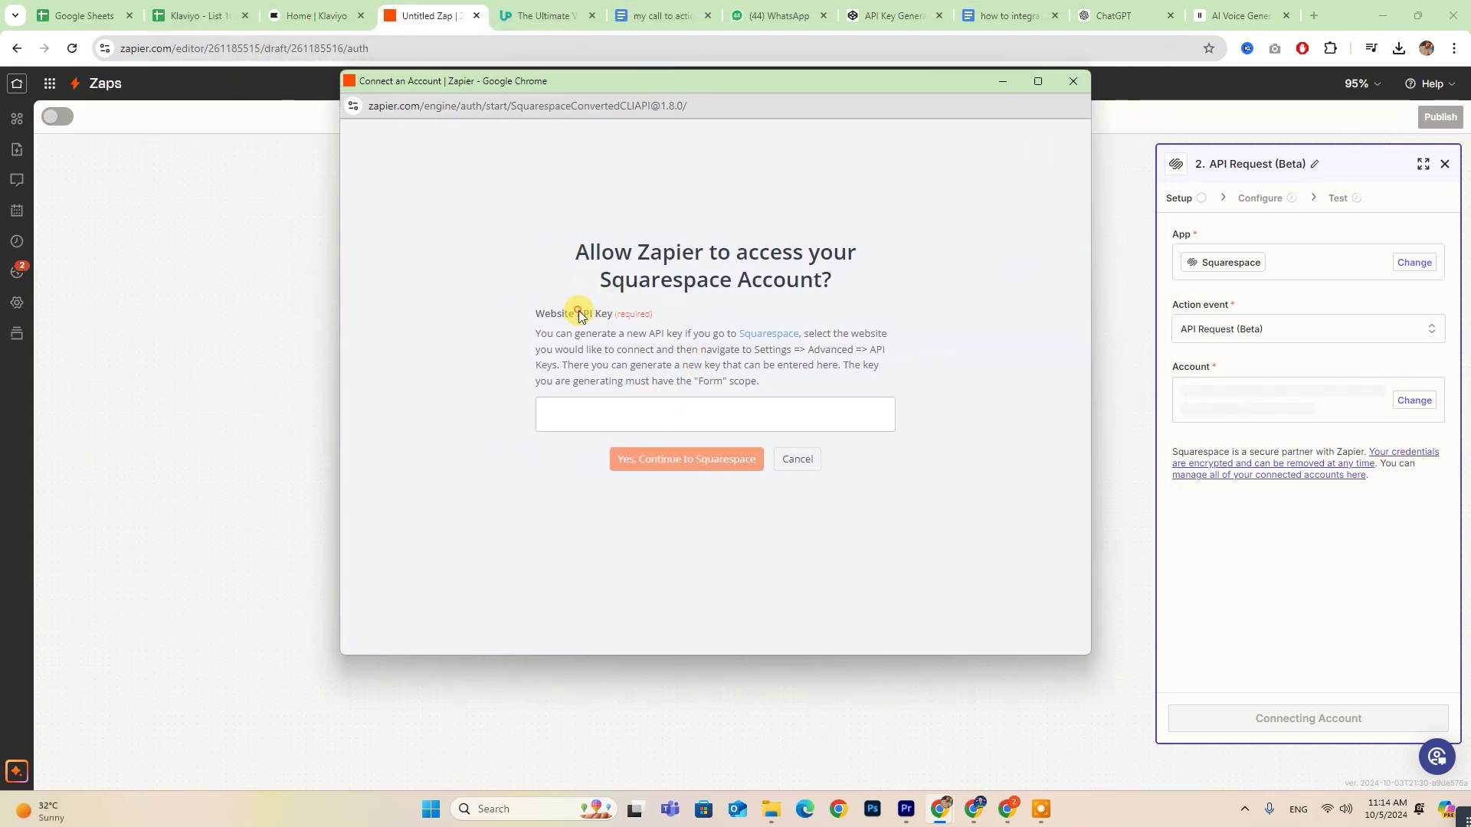
left_click(629, 415)
key("ctrl+v")
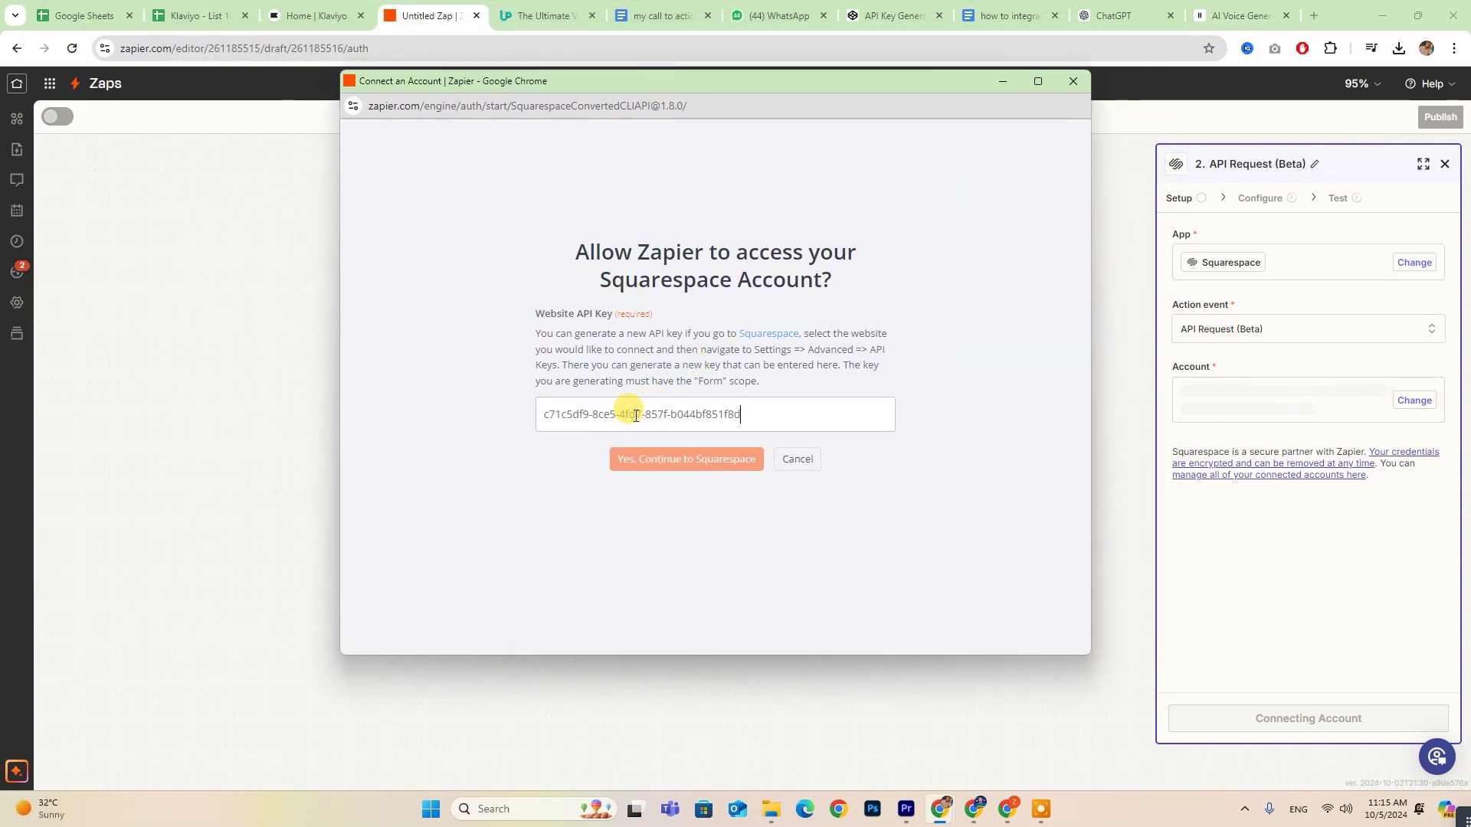
left_click(696, 460)
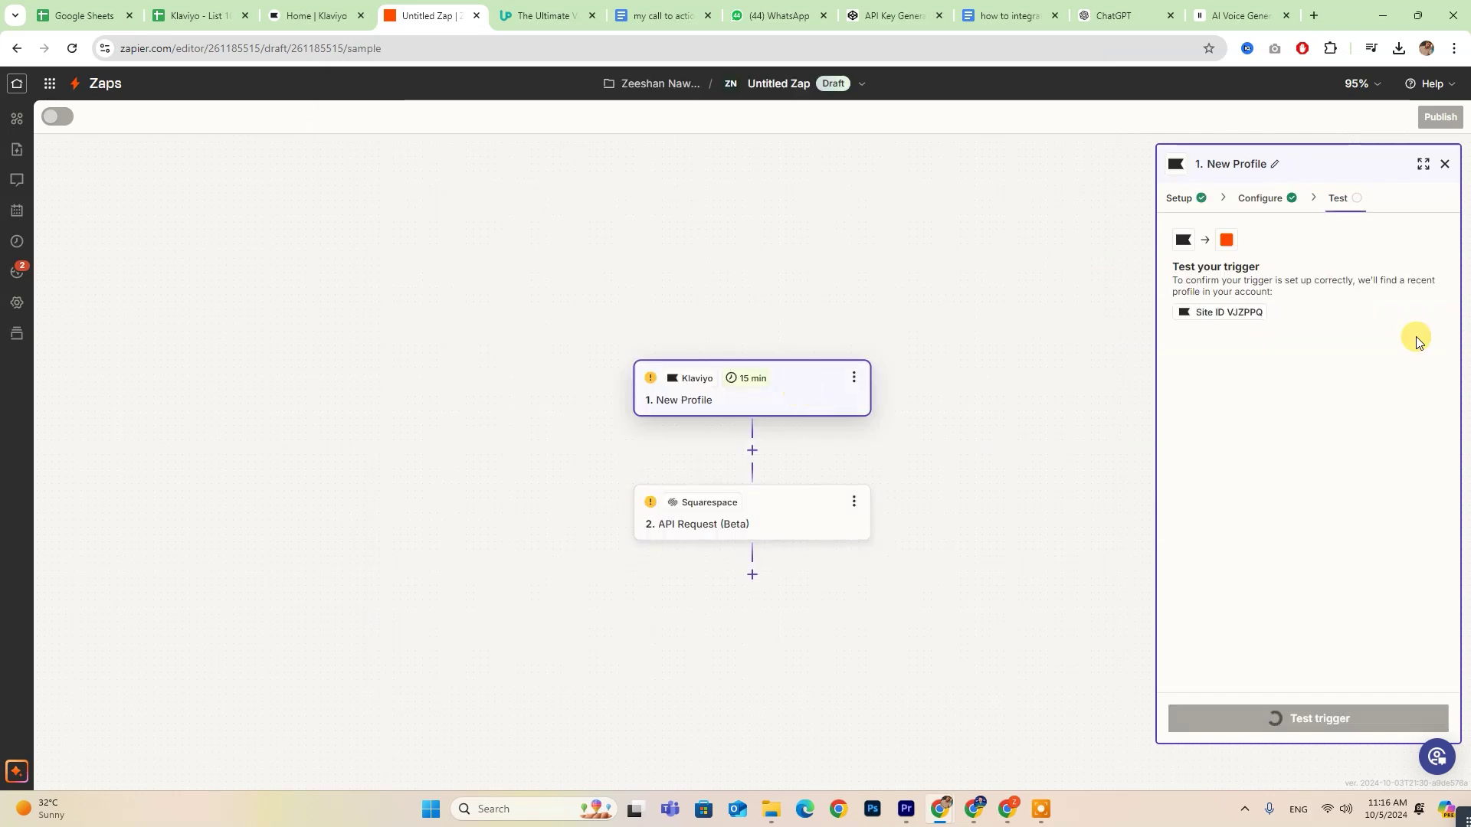